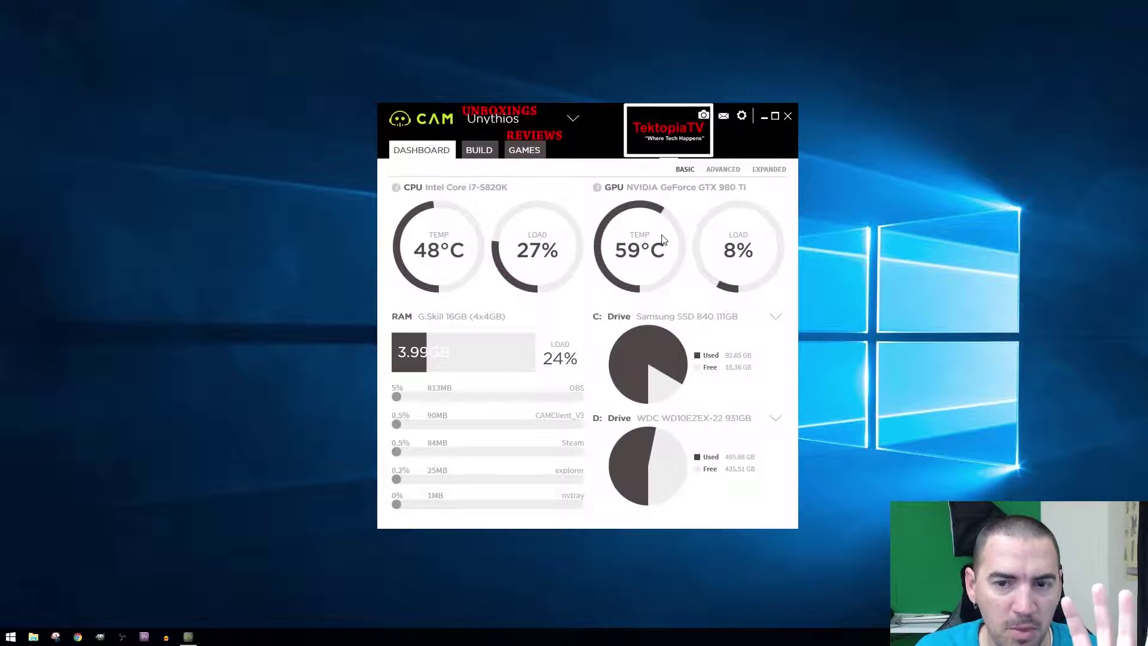
Switch the Dashboard to ADVANCED and scroll through the per-core CPU graphs for cores 1–6
left_click(723, 171)
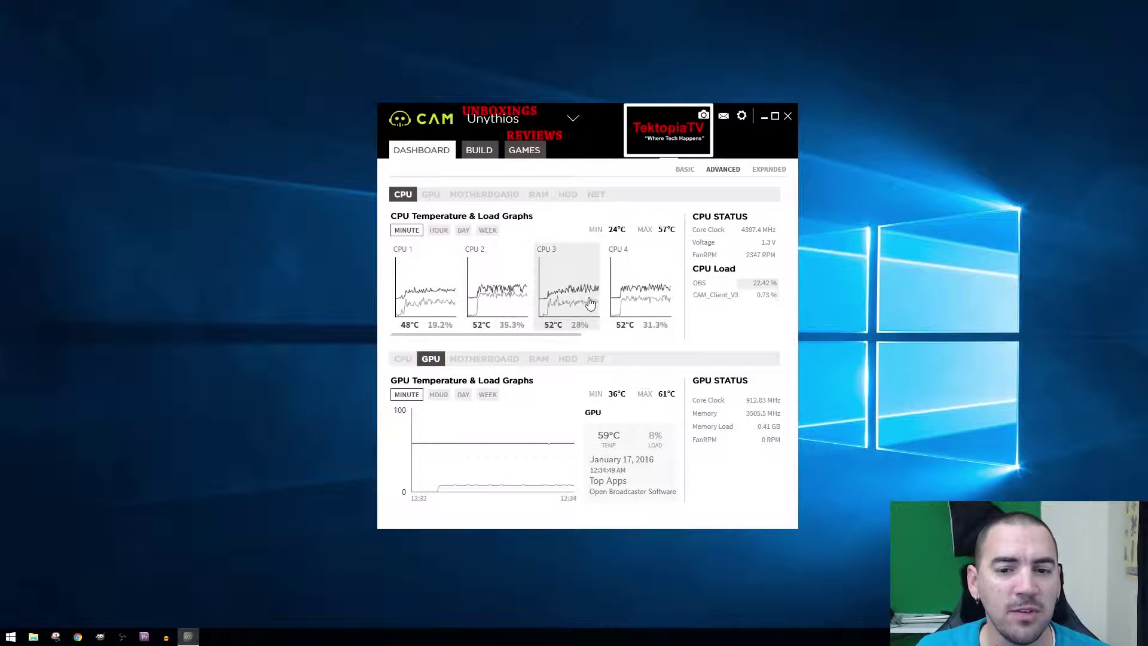
scroll(538, 292, "down", 1)
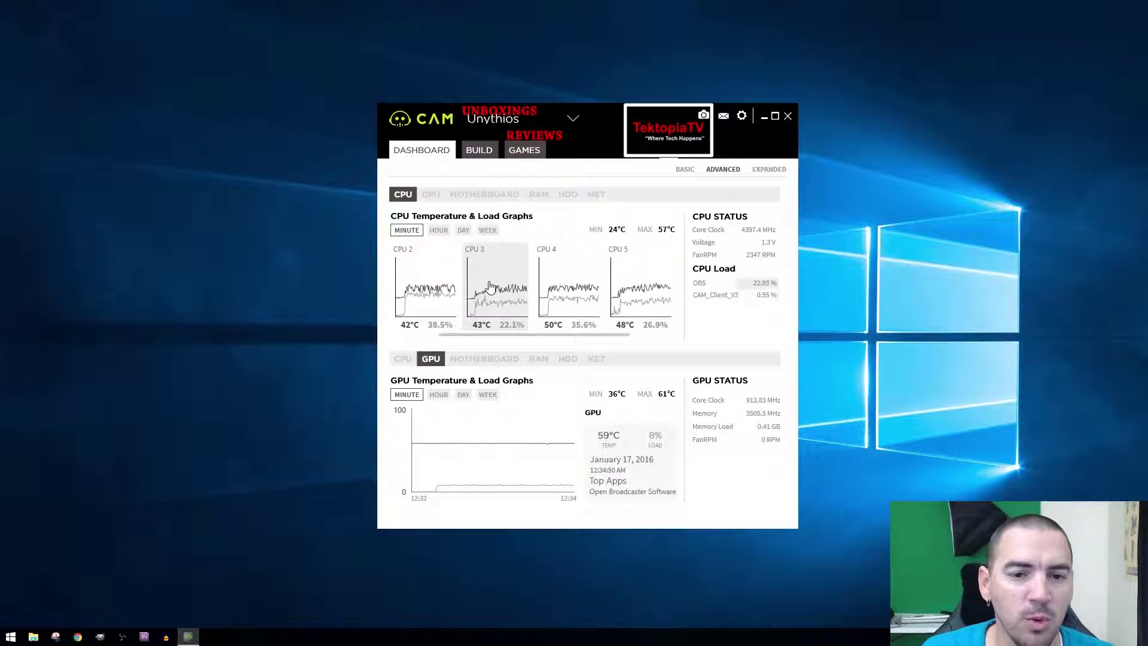
scroll(489, 287, "down", 1)
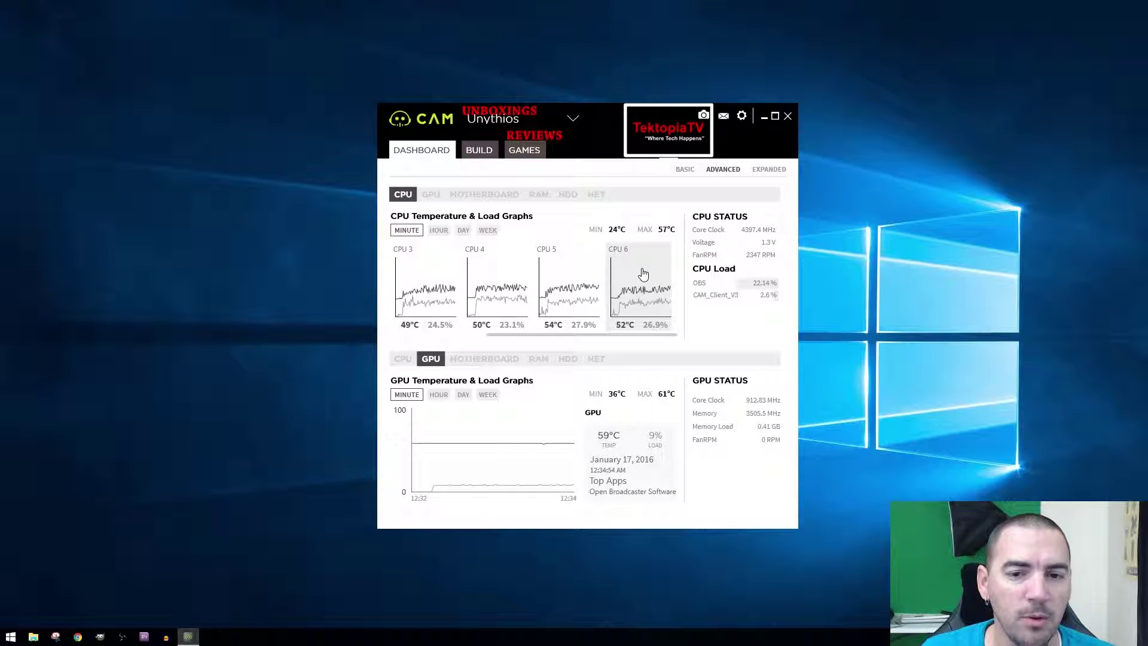
scroll(569, 278, "up", 2)
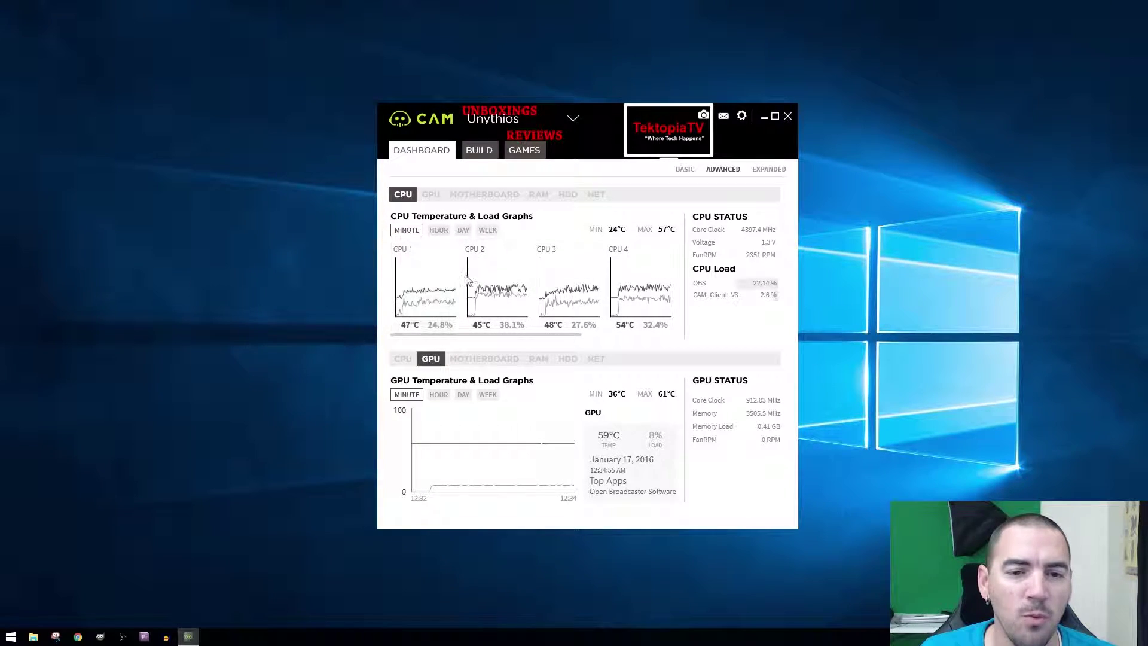
scroll(642, 273, "down", 2)
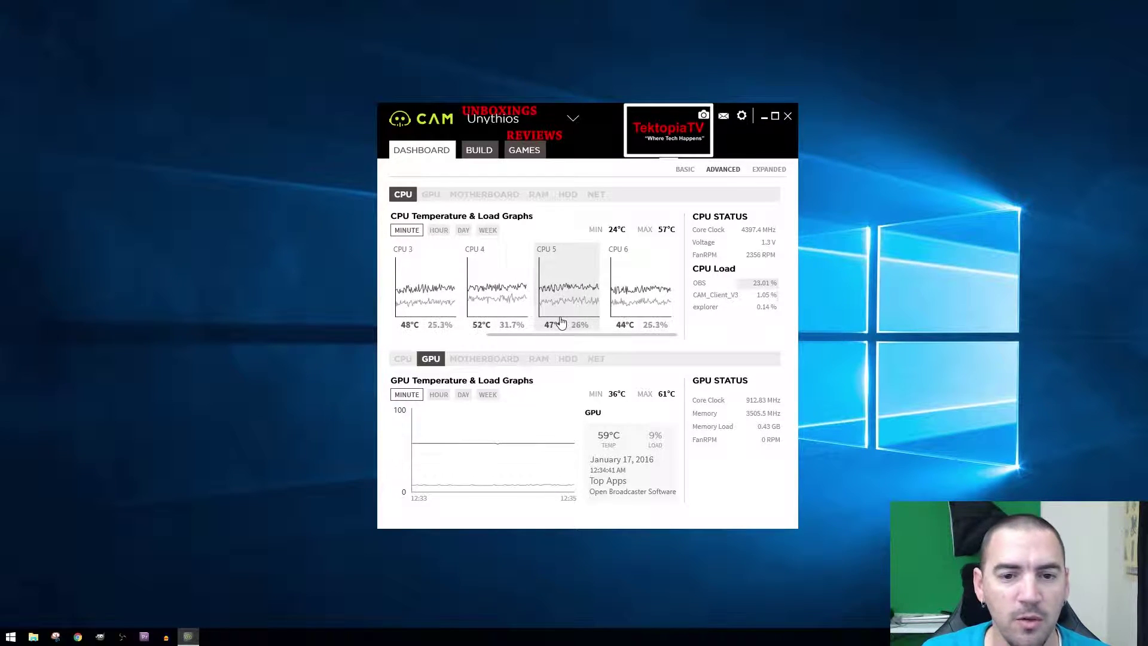
Step through the MOTHERBOARD, RAM and HDD tabs, scrolling the drive's SMART attribute table
left_click(464, 360)
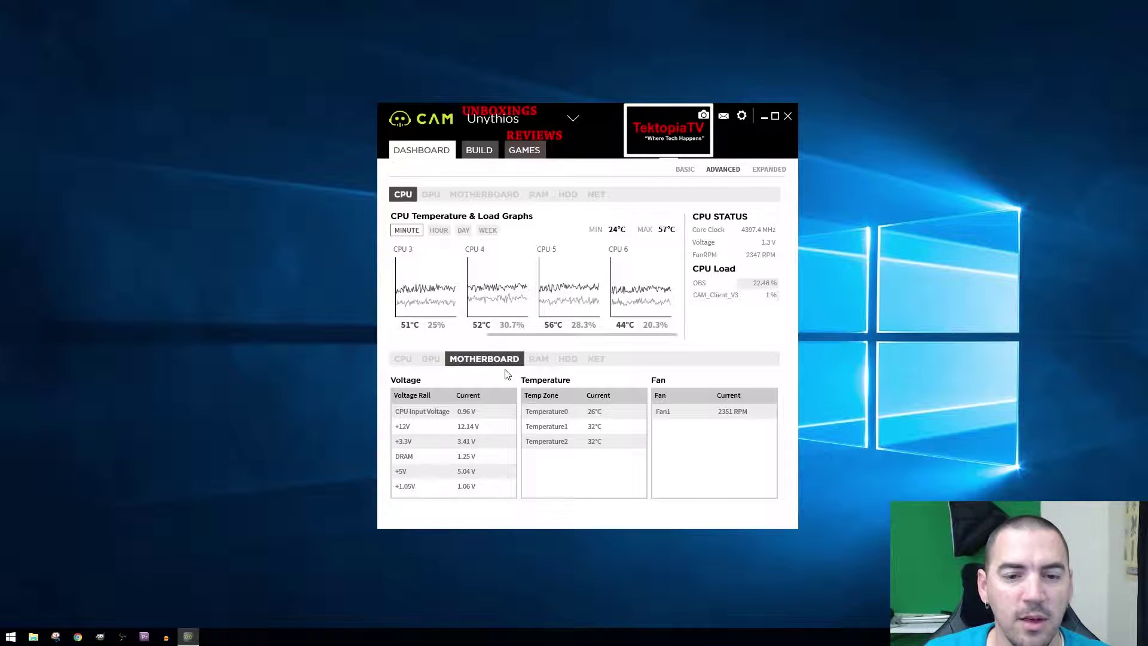
left_click(539, 359)
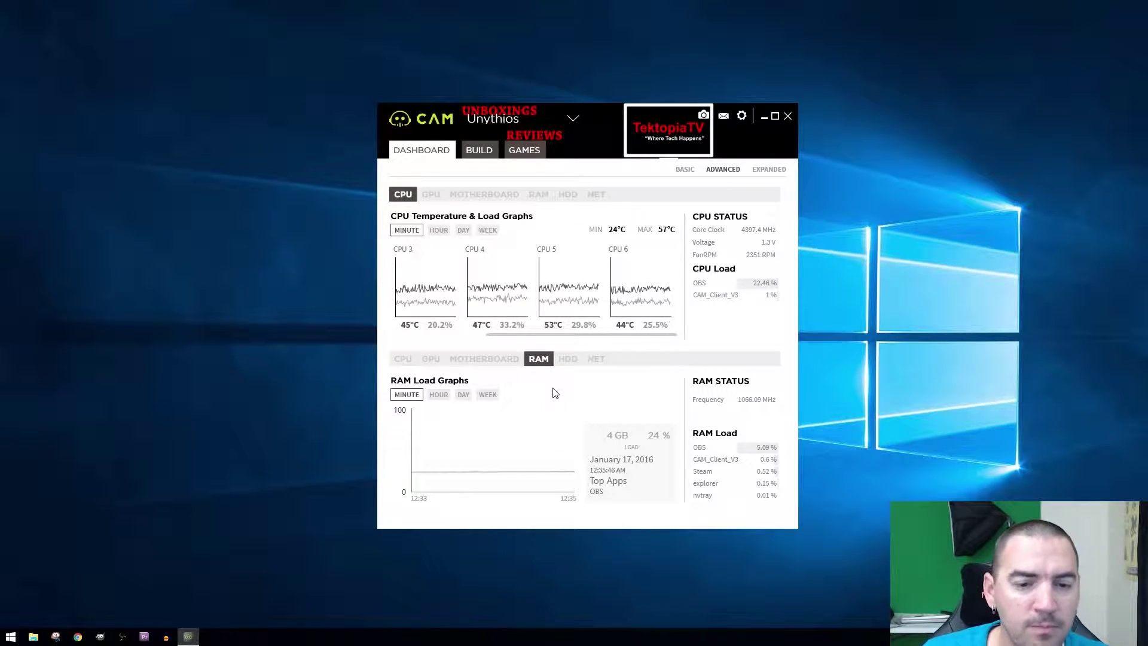
left_click(568, 359)
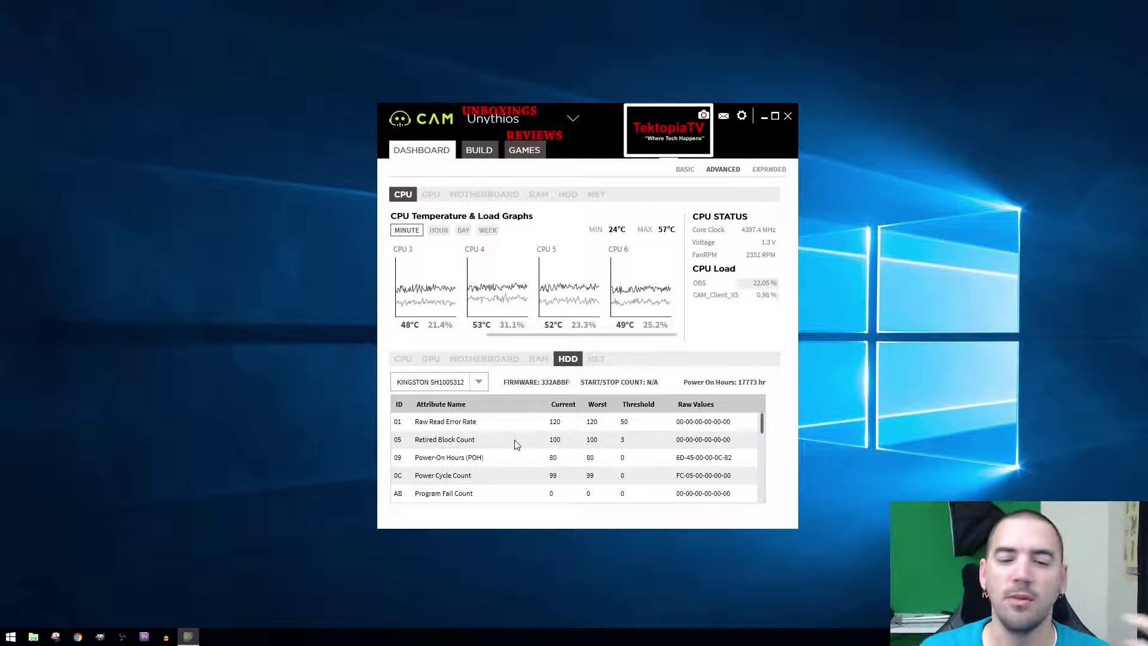
scroll(513, 437, "down", 5)
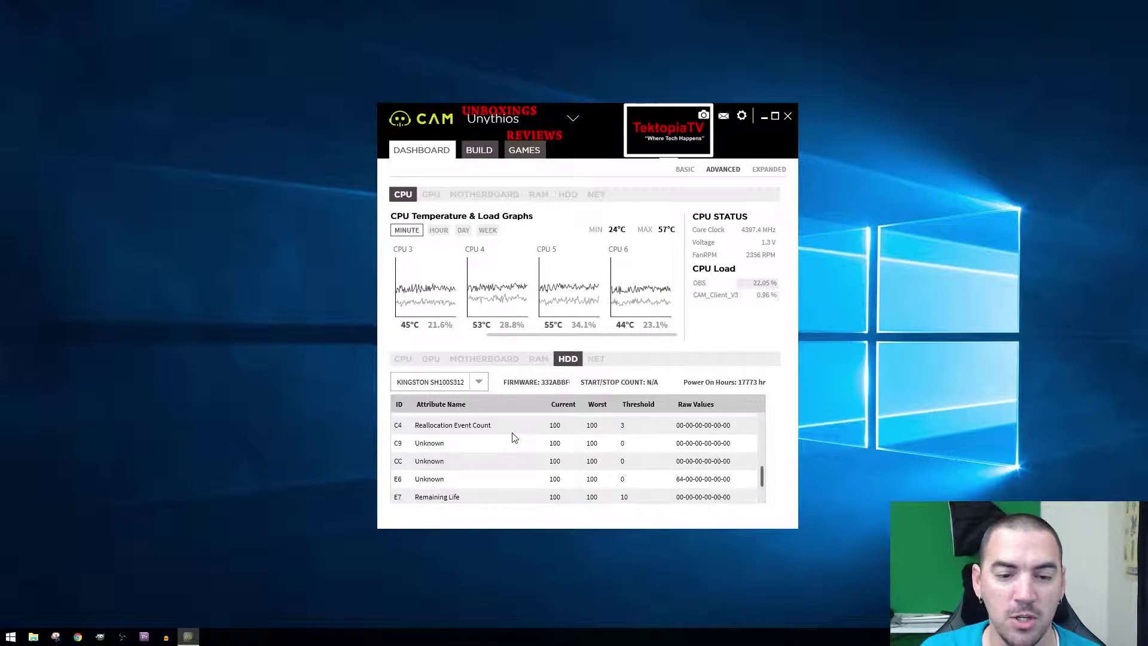
scroll(513, 437, "up", 5)
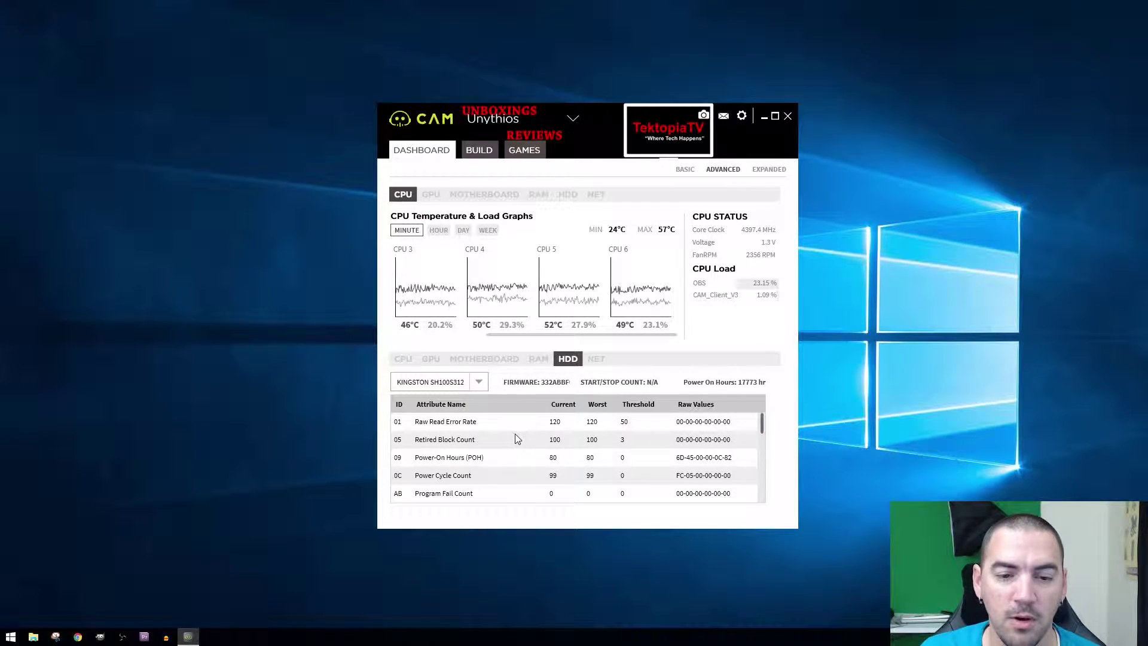
Check the detected-drives list, keeping the Kingston drive selected
left_click(478, 383)
left_click(479, 382)
left_click(481, 385)
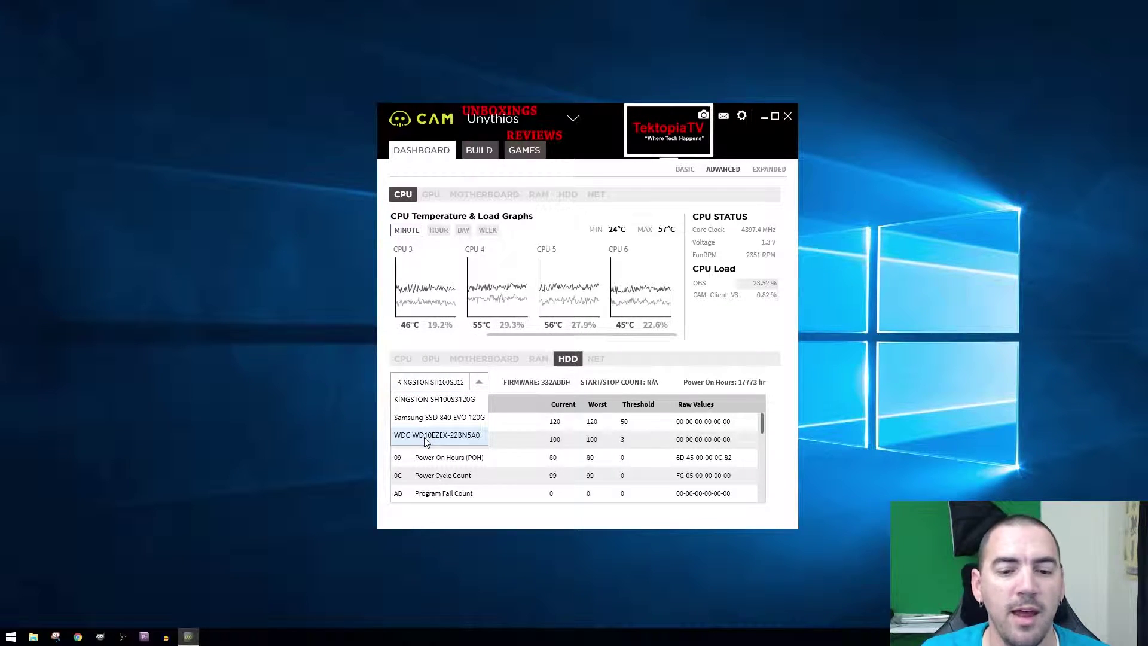
left_click(445, 437)
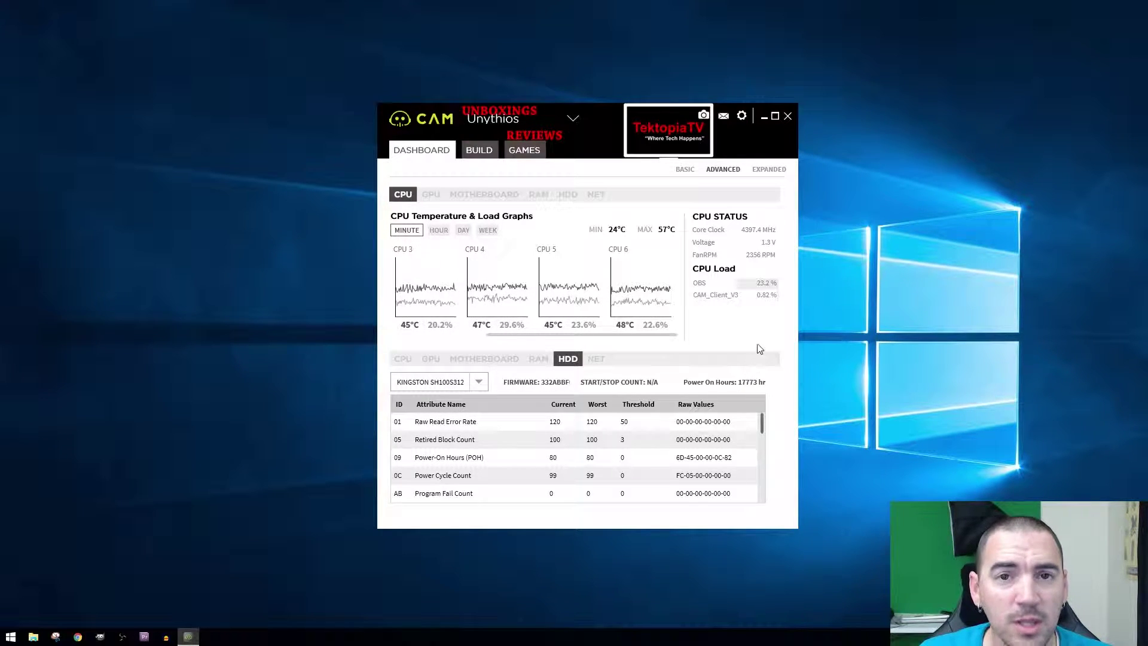
left_click(770, 175)
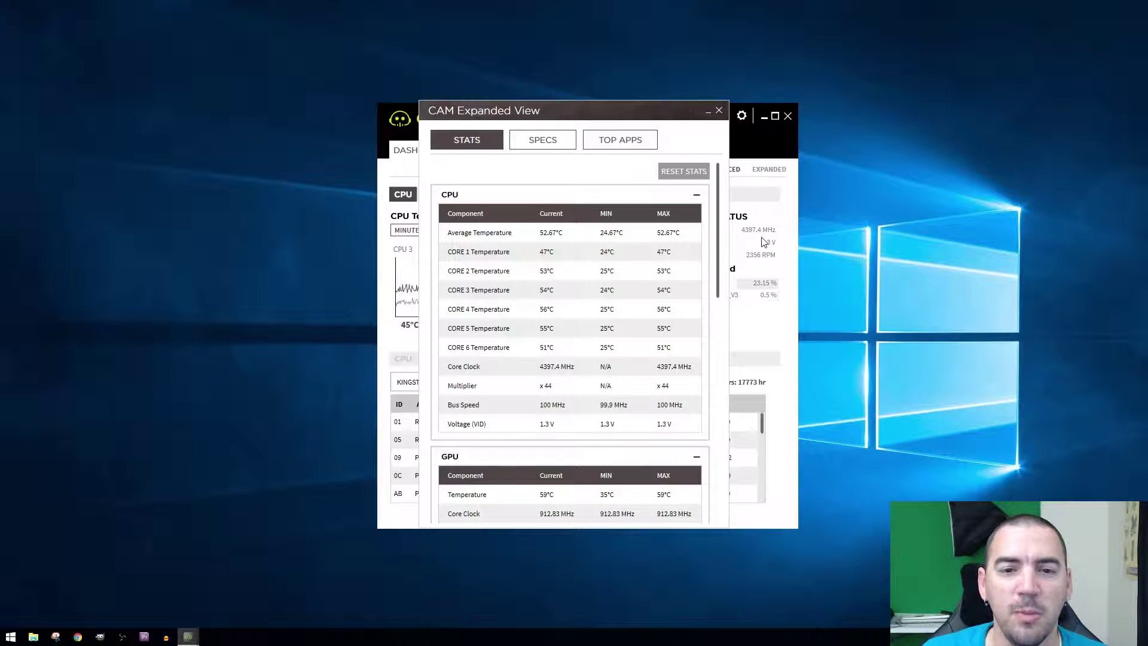
left_click_drag(652, 112, 529, 102)
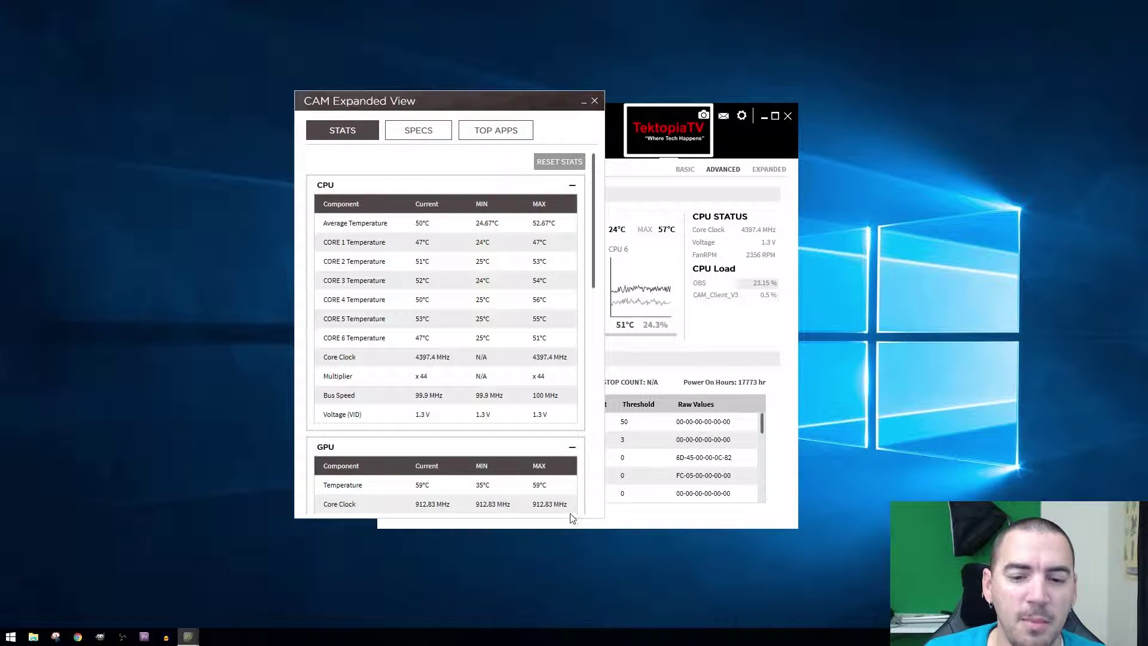
scroll(559, 455, "down", 8)
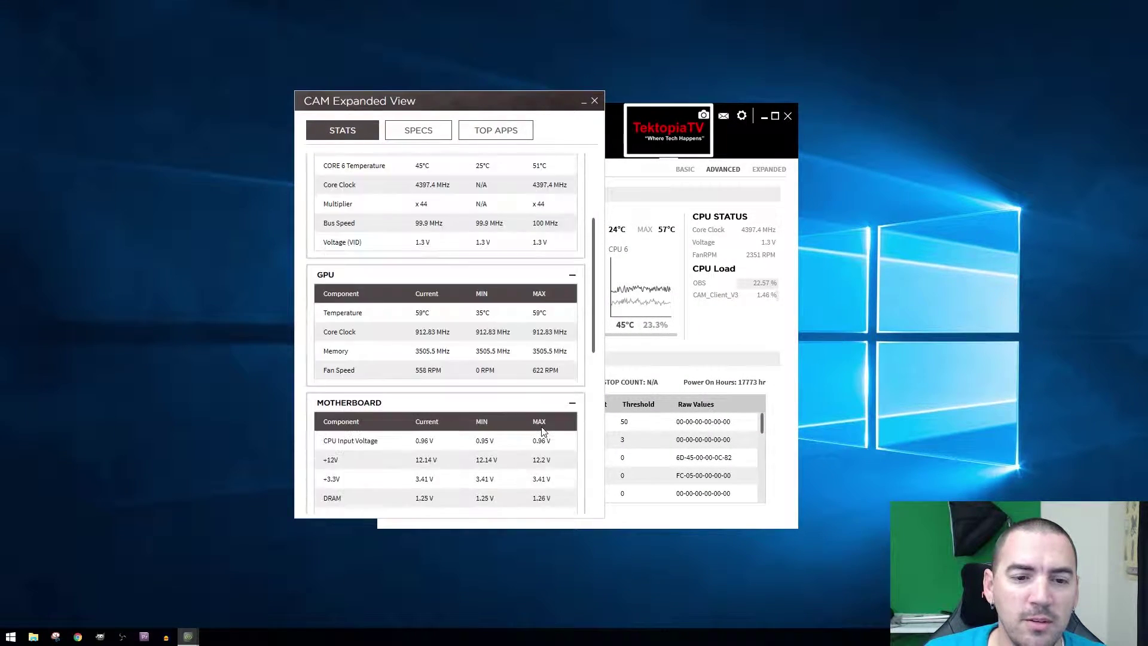
scroll(543, 432, "down", 3)
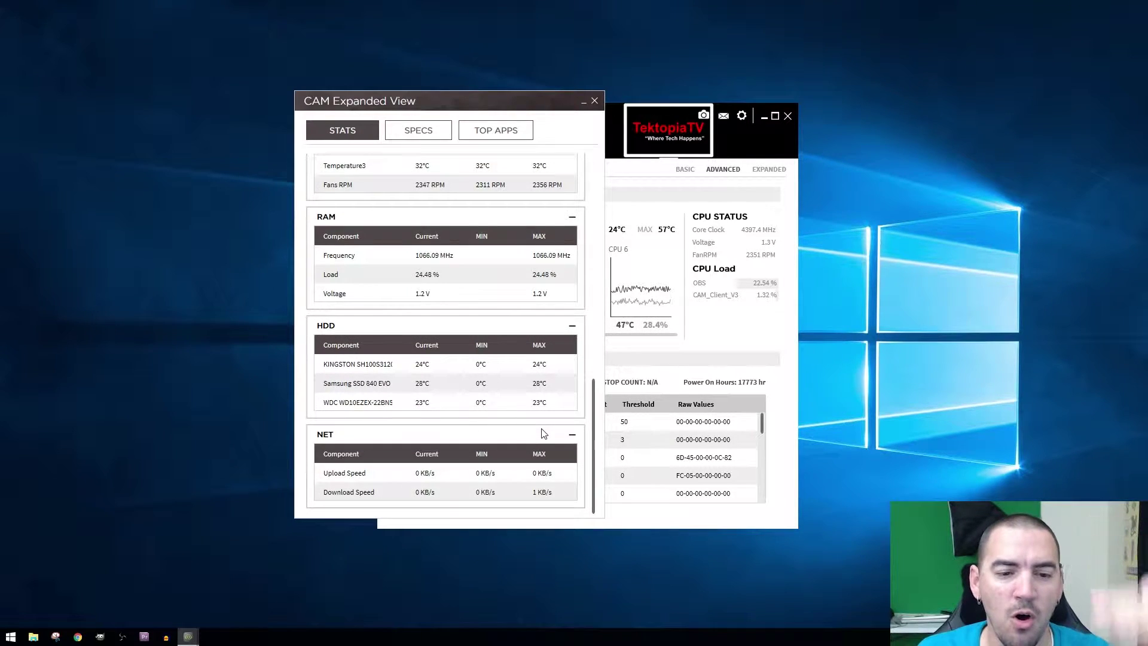
left_click(426, 132)
left_click(592, 101)
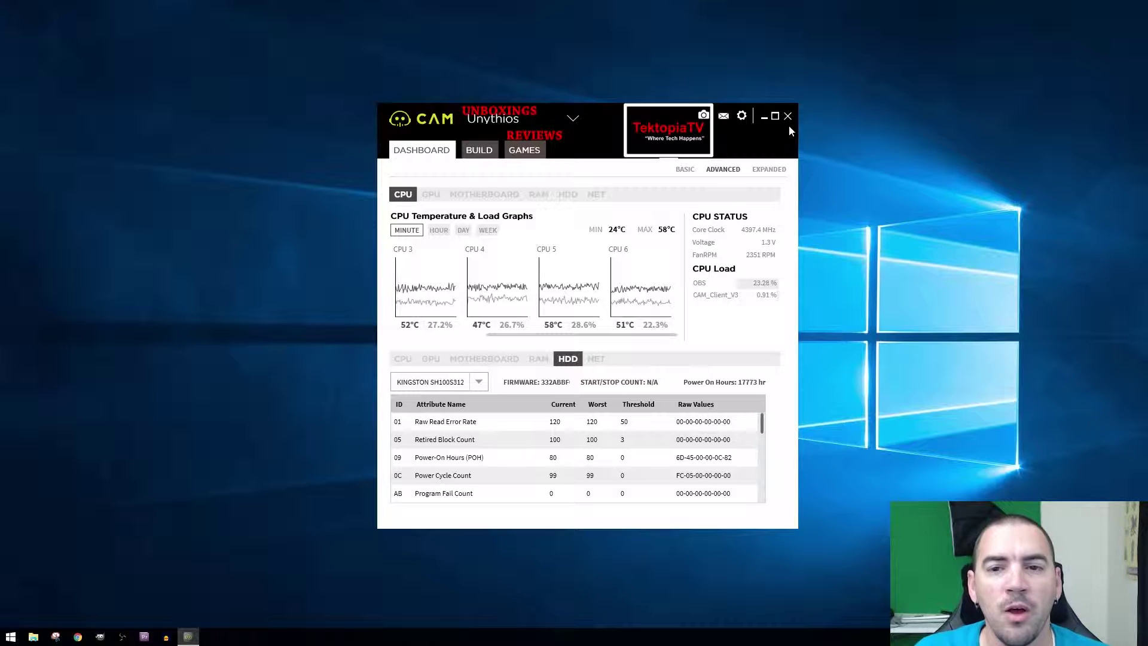
Maximize CAM, try hour, day and week CPU graph ranges, settle on minute, then restore the window
left_click(775, 116)
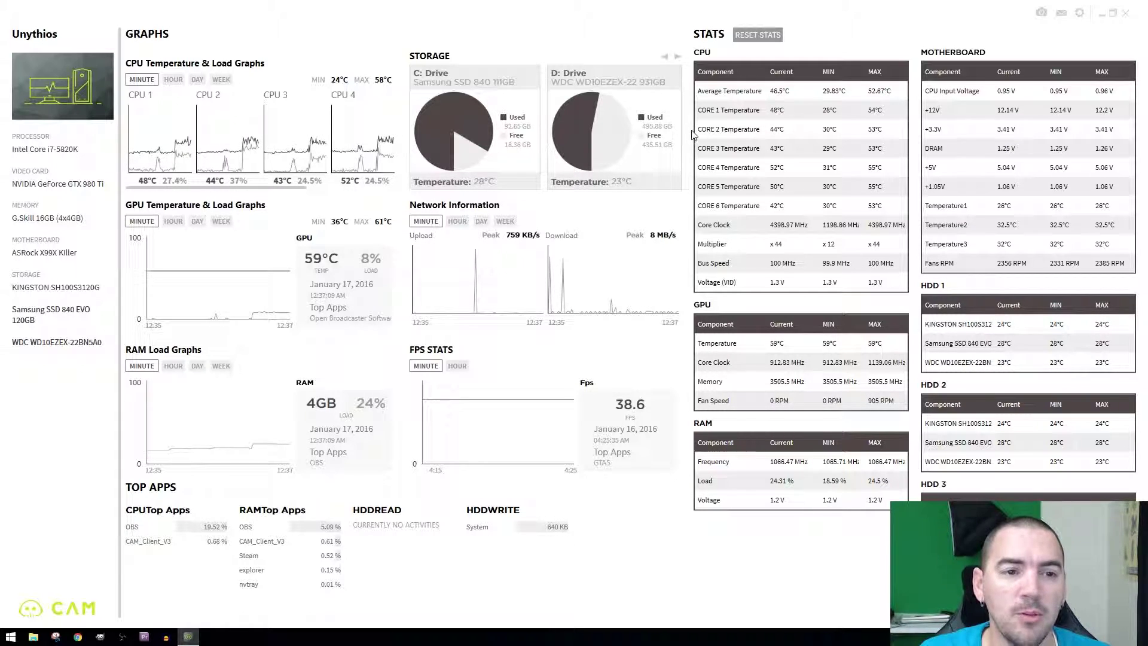
left_click(173, 82)
left_click(197, 81)
left_click(220, 80)
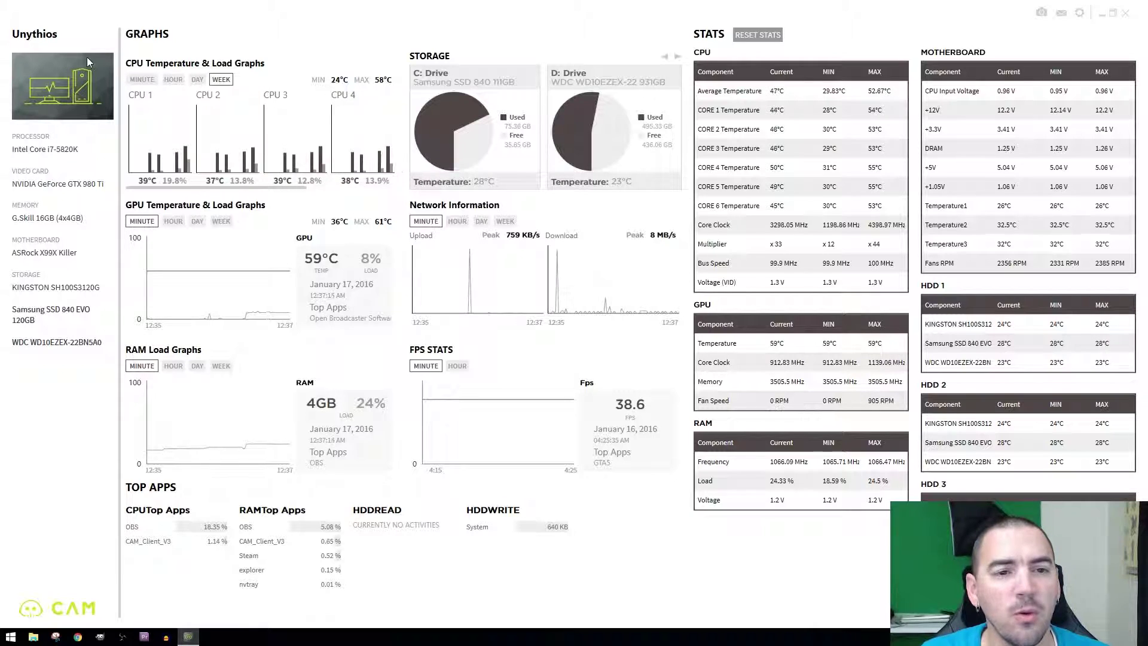
left_click(142, 79)
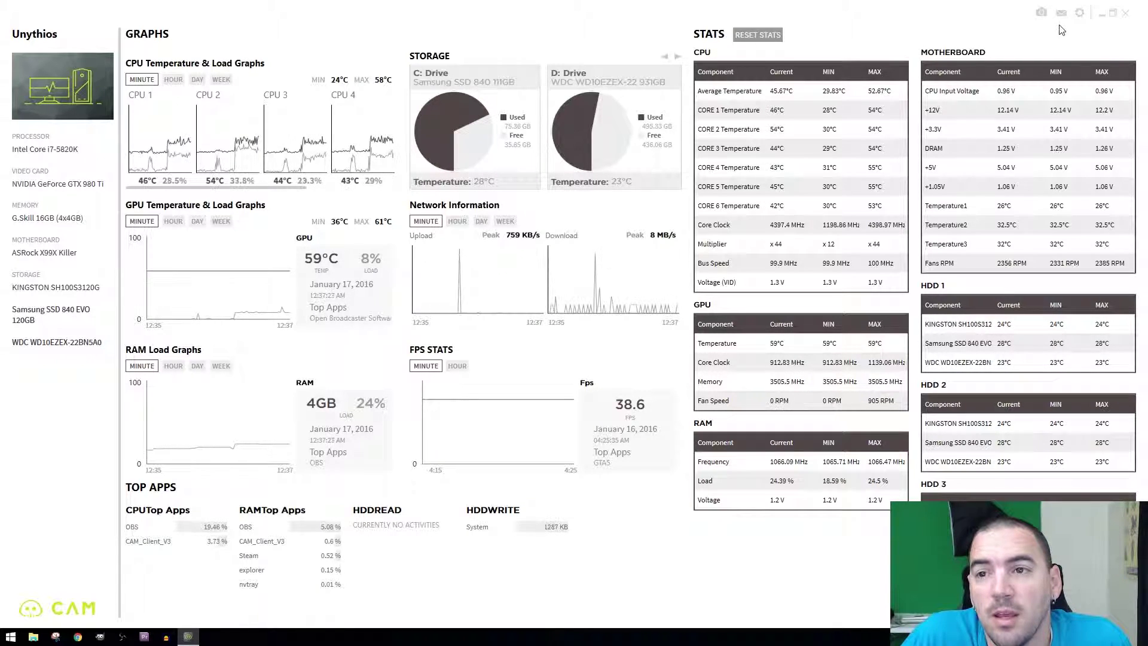
left_click(1112, 12)
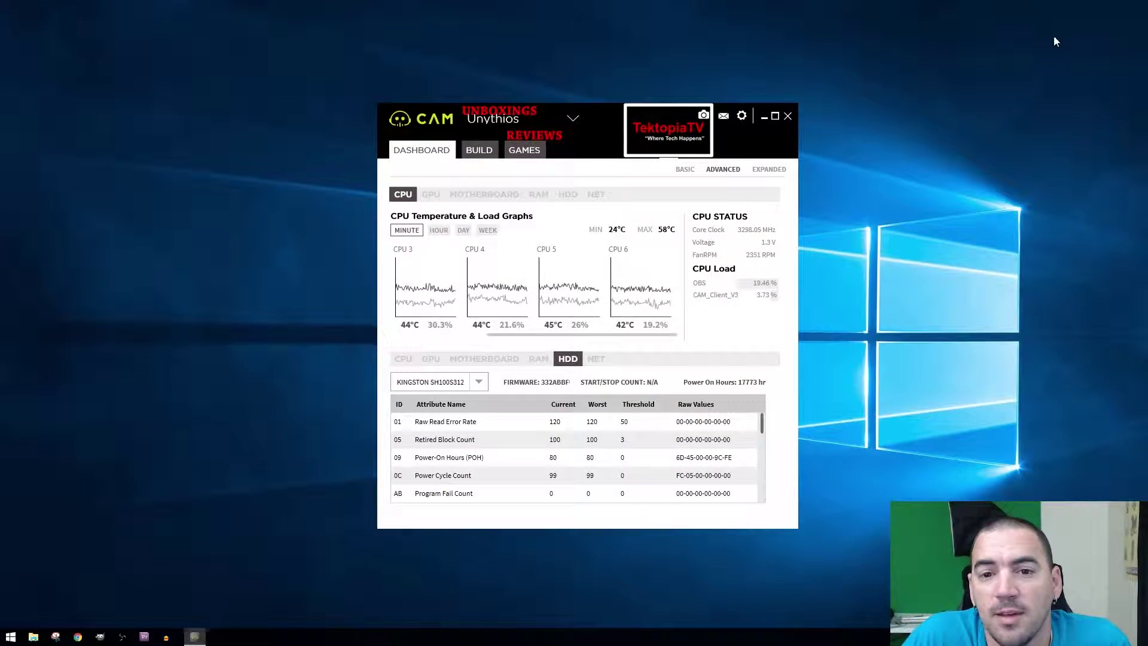
Open the GAMES log showing GTA5's last session at 38.6 FPS and recent games
left_click(529, 156)
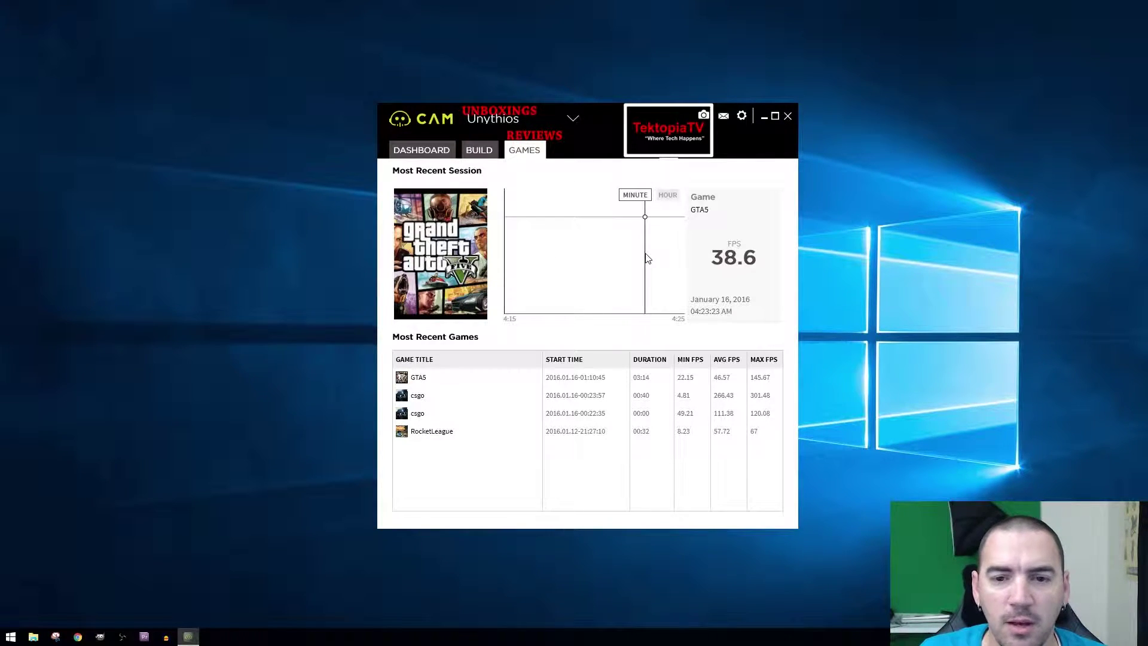
Open CAM Settings from the gear menu at the FPS OVERLAY page
left_click(742, 116)
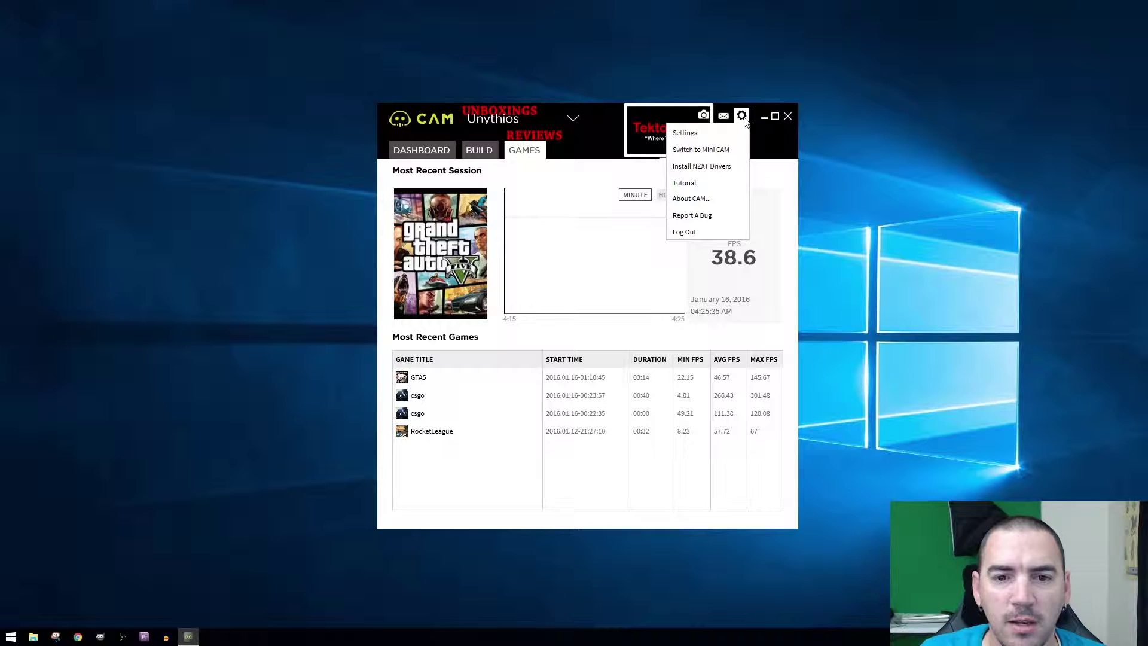
left_click(686, 133)
left_click(397, 162)
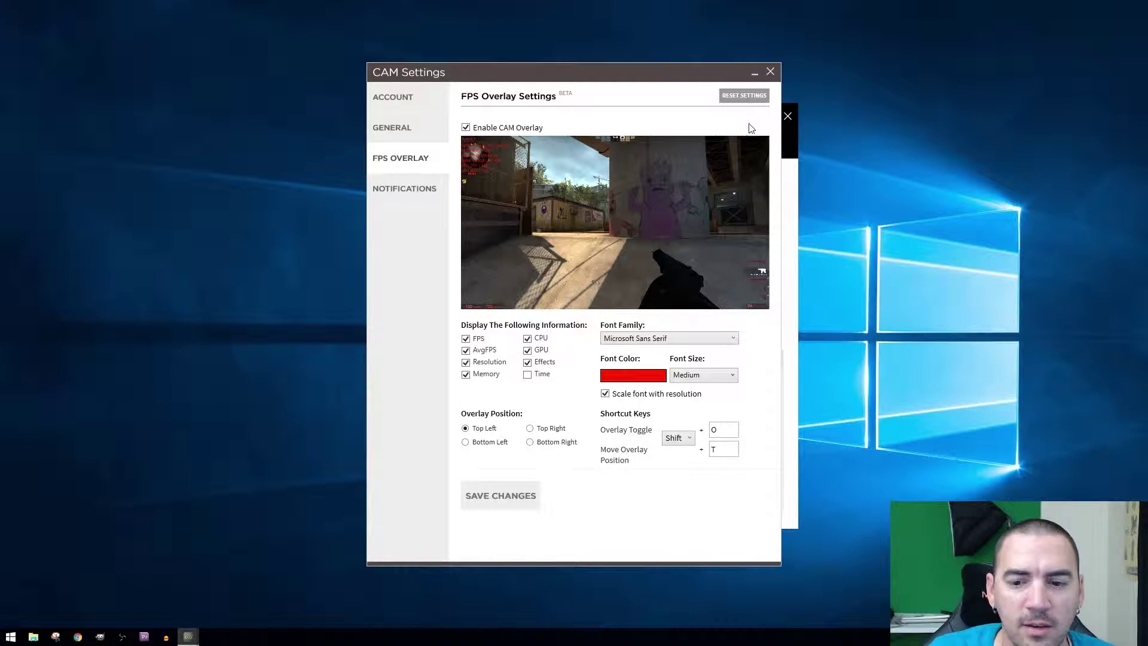
Toggle the overlay's GPU info off and back on, and check fonts, keeping Microsoft Sans Serif
left_click(528, 350)
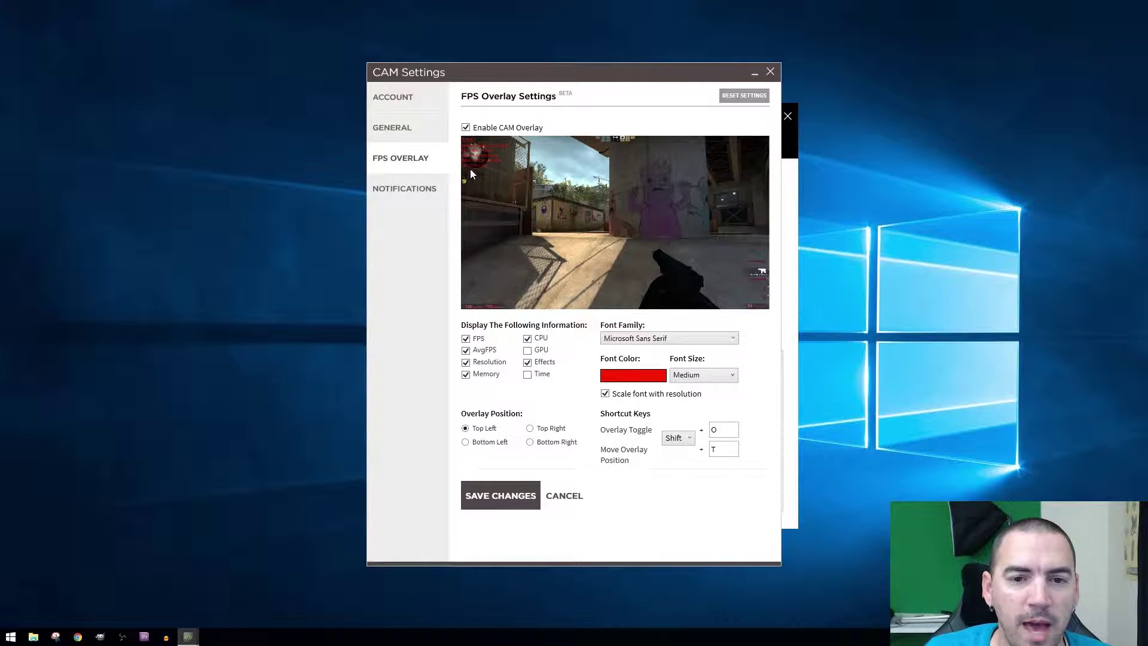
left_click(528, 349)
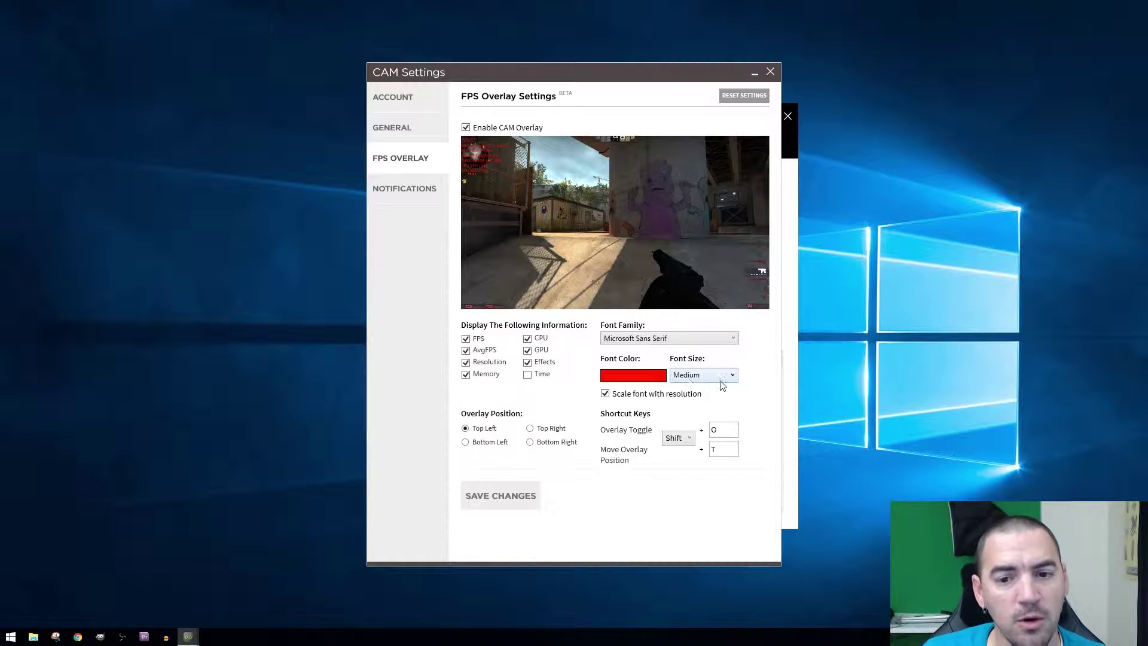
left_click(732, 339)
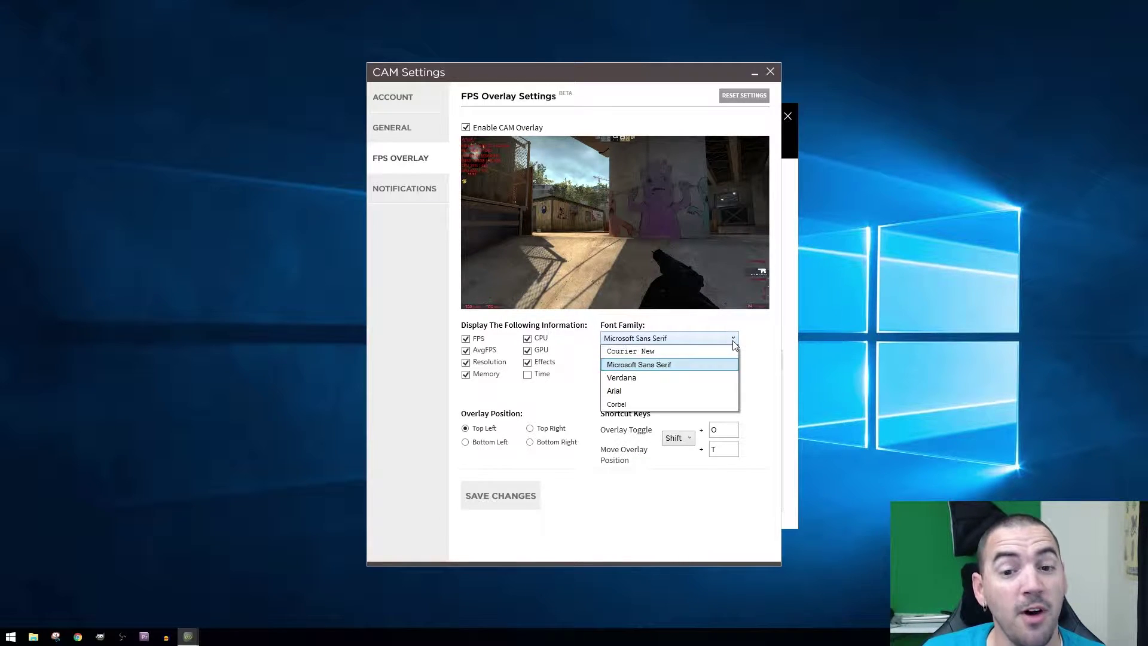
left_click(752, 345)
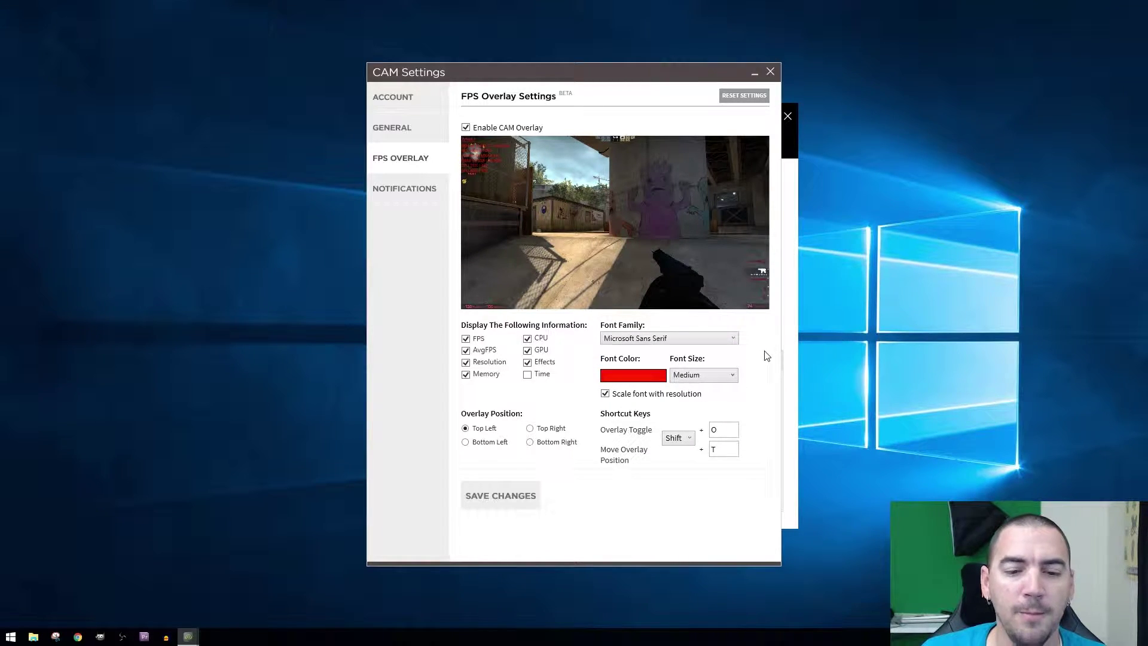
Review the NOTIFICATIONS thresholds, then view GENERAL settings with English language and auto-start options
left_click(414, 190)
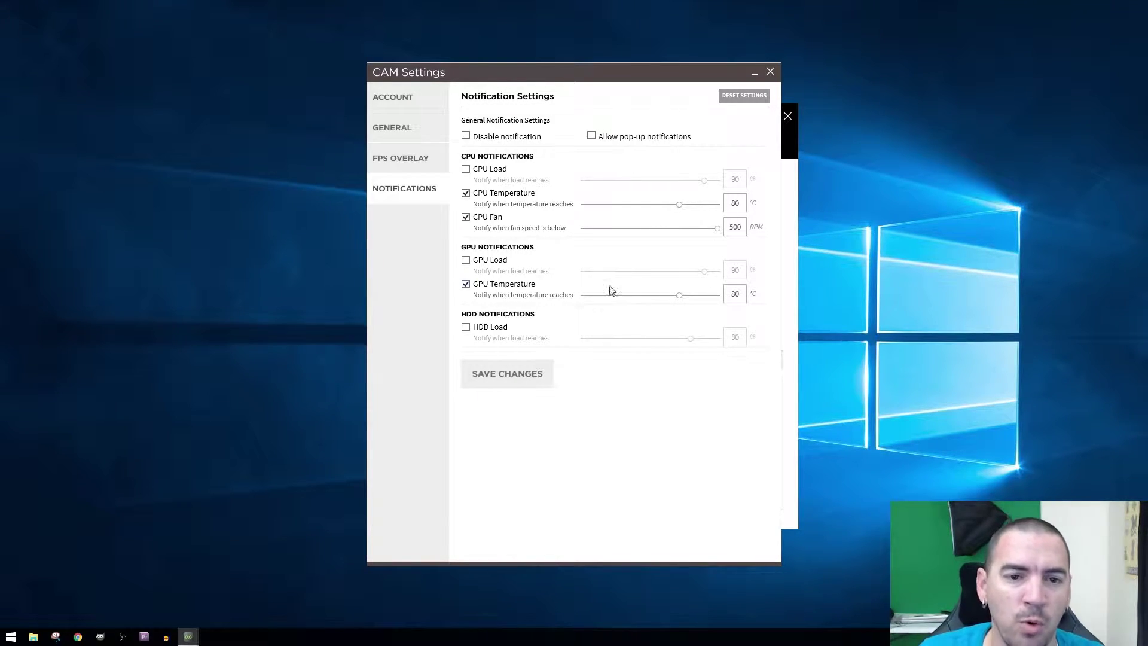
left_click(423, 139)
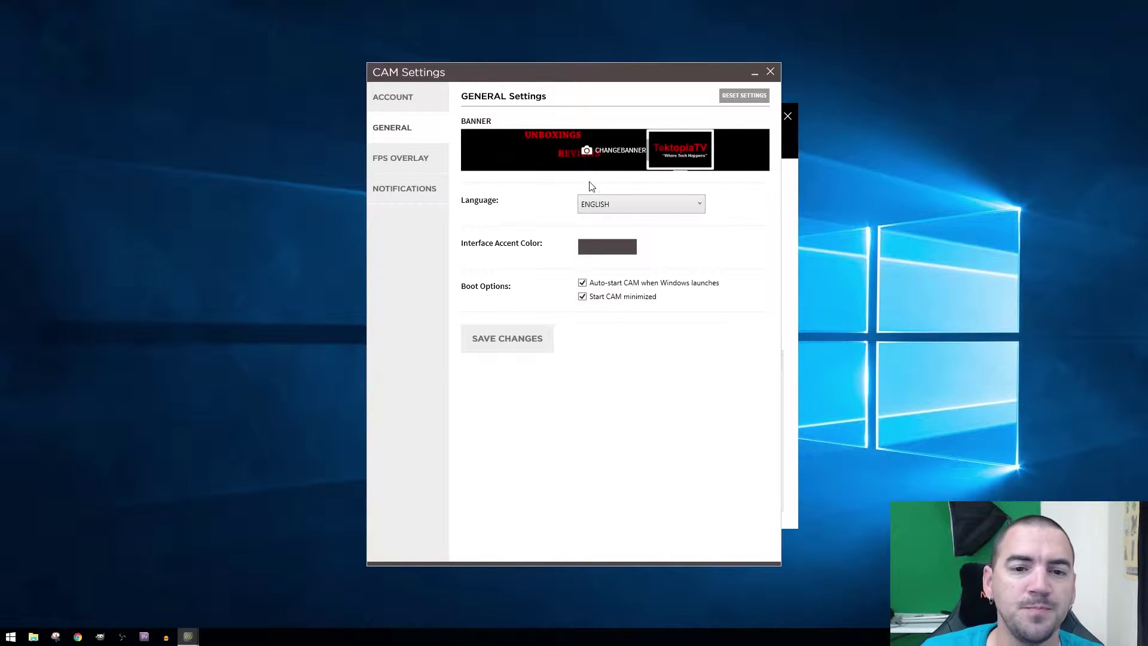
View the ACCOUNT settings, then close the CAM Settings window
left_click(408, 107)
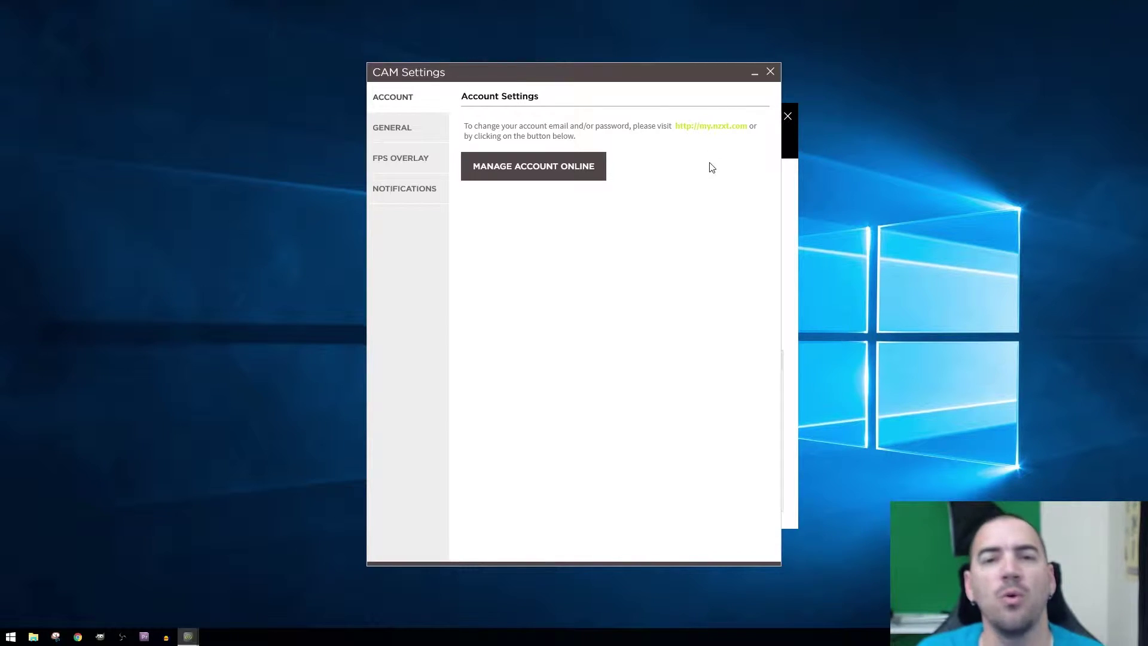
left_click(770, 71)
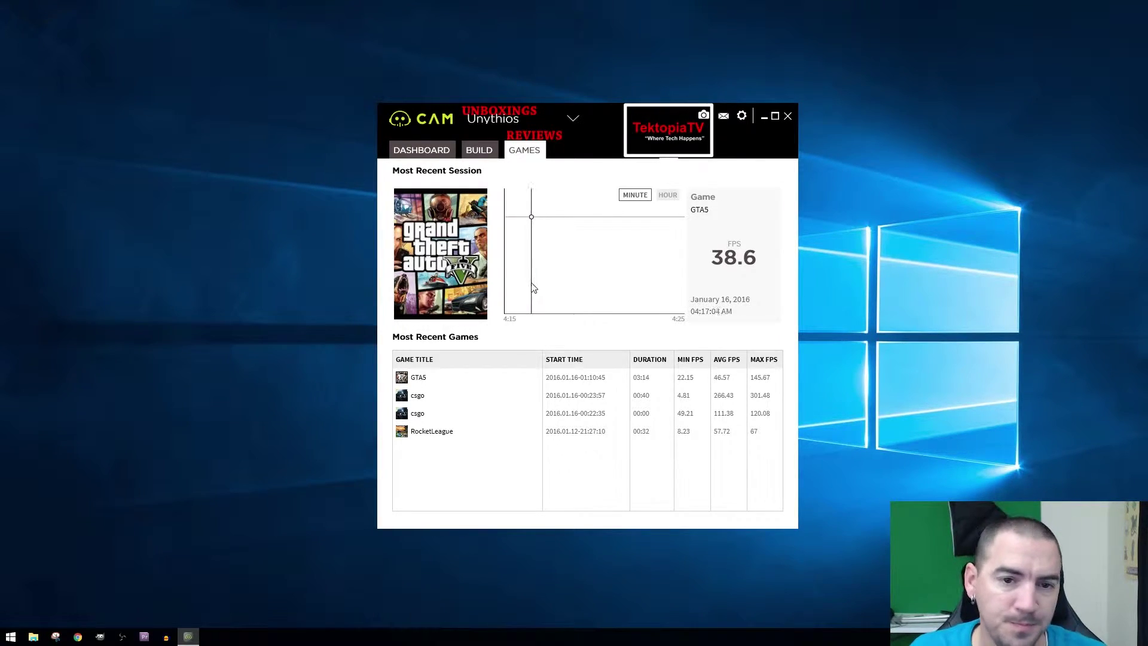
View the BUILD hardware details, then go back to the Advanced DASHBOARD
left_click(479, 150)
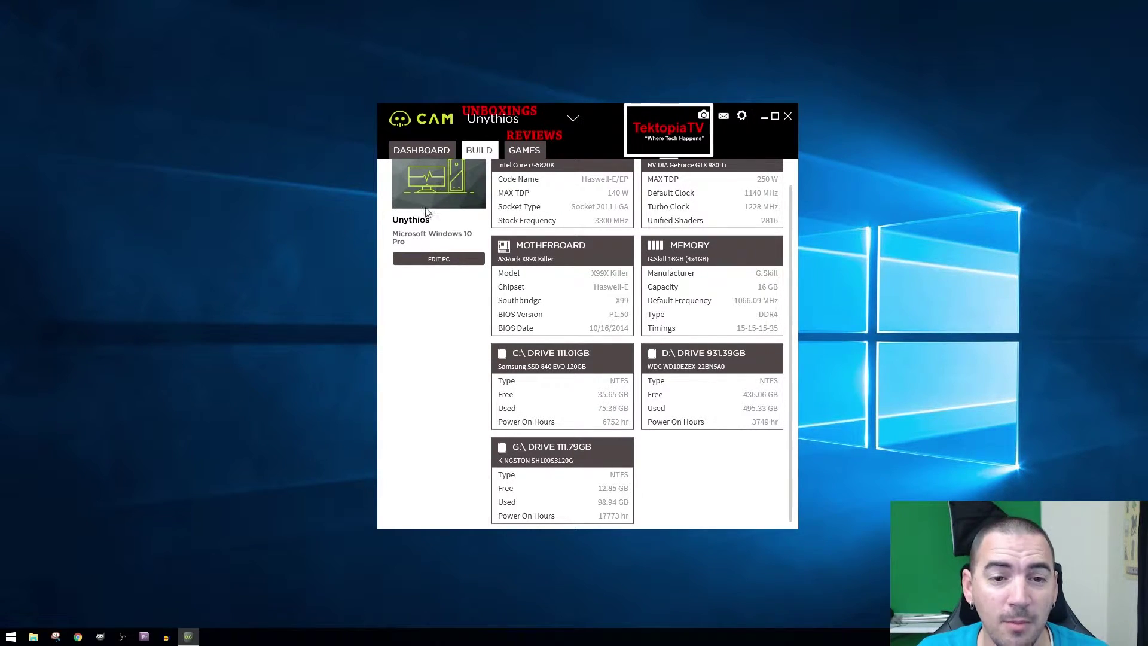
left_click(422, 150)
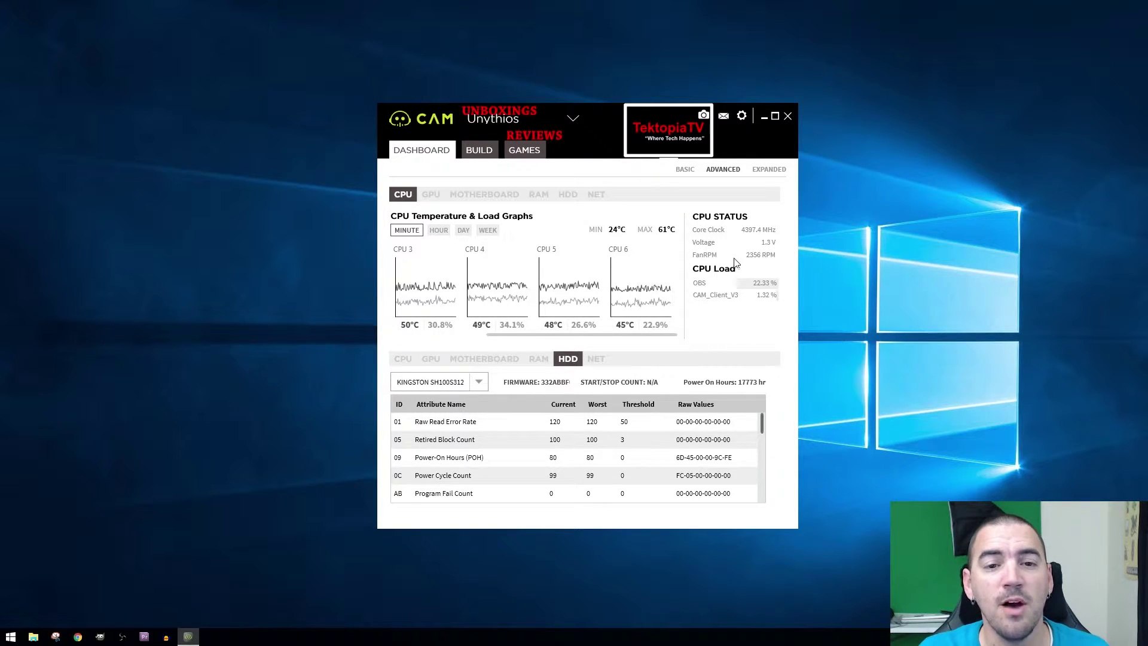
left_click(704, 116)
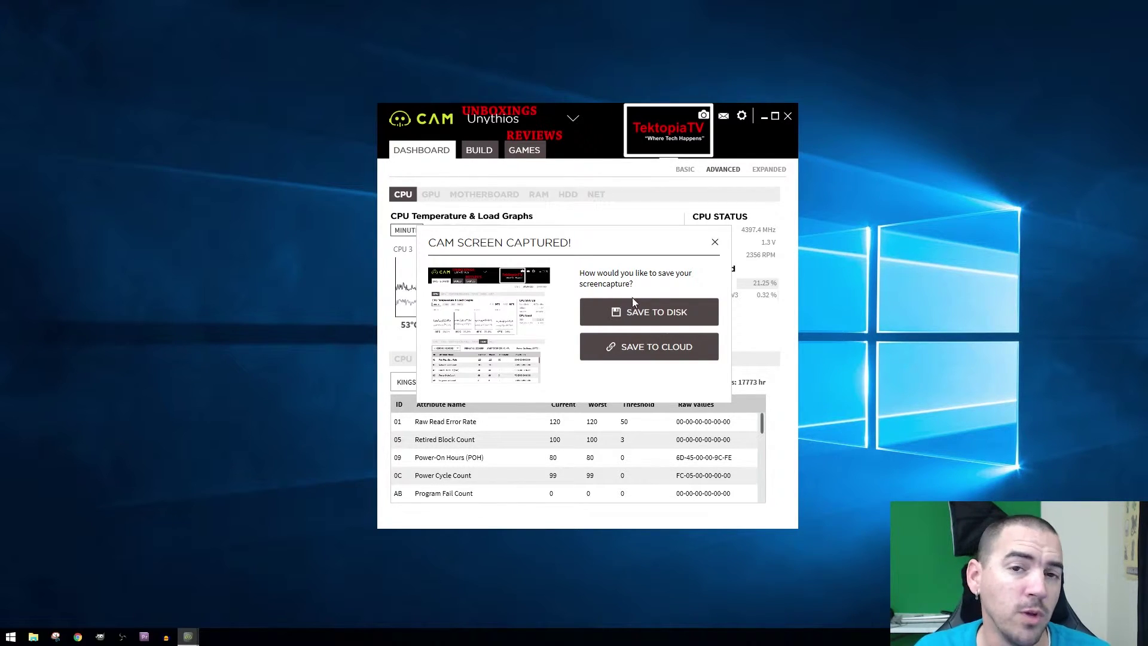
left_click(715, 244)
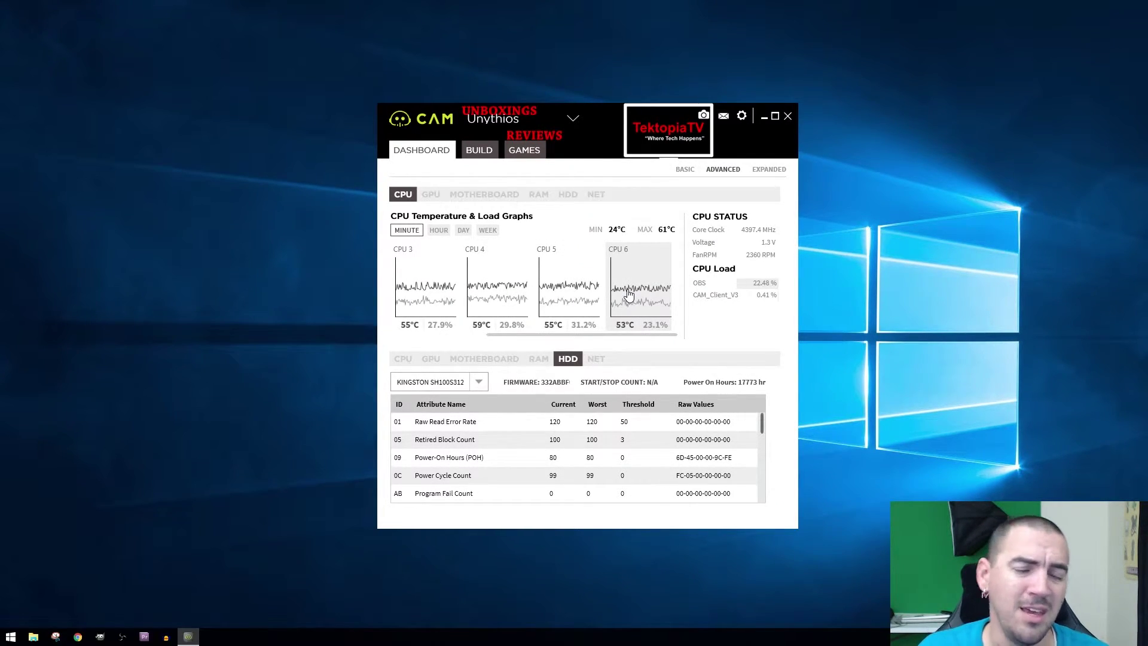